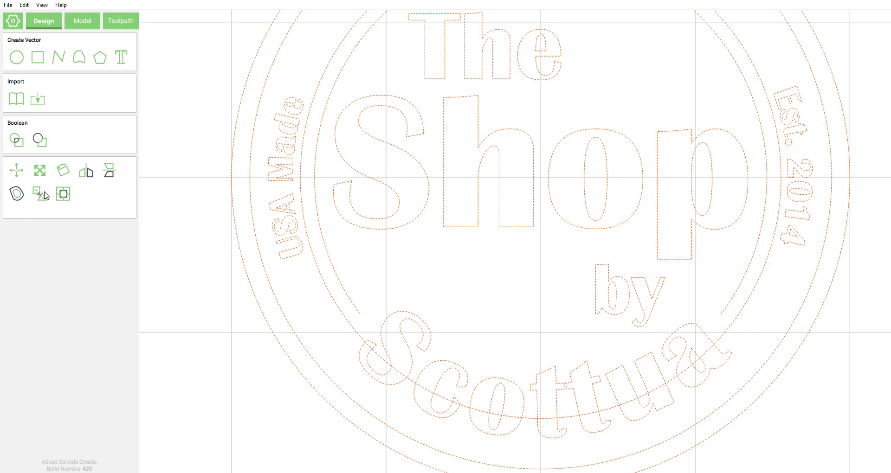
# Delete the full circle just outside the open arc that surrounds "The Shop by"
pyautogui.click(177, 336)
pyautogui.click(353, 329)
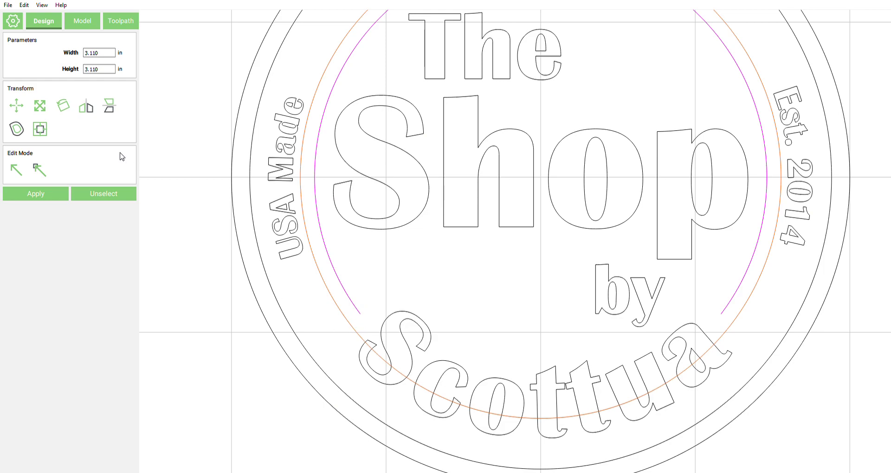
pyautogui.press('Delete')
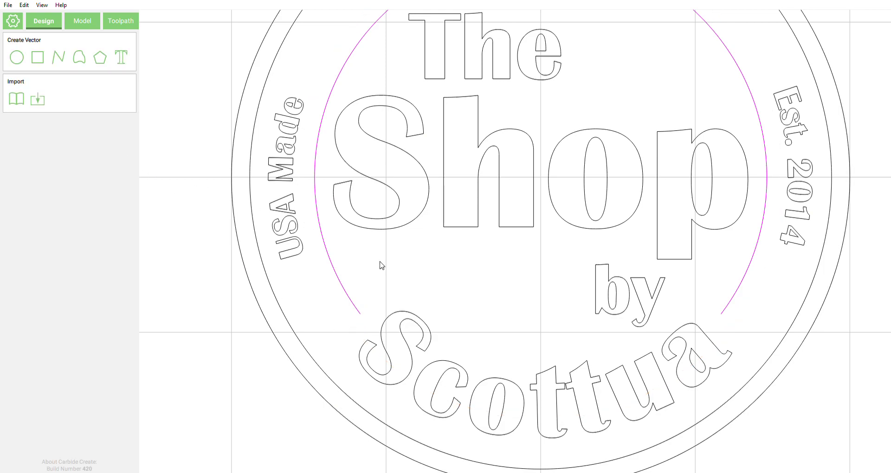
# Offset the open arc around "The Shop by" to the inside by 0.025 in
pyautogui.scroll(3, 328, 192)
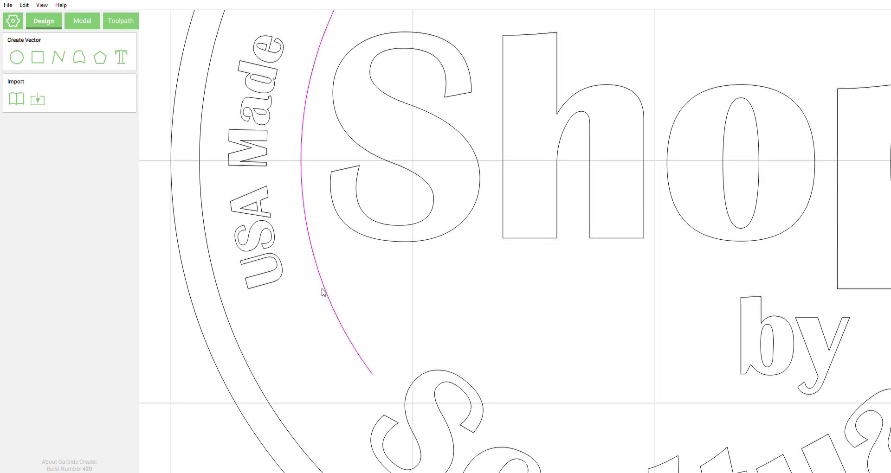
pyautogui.moveTo(371, 306); pyautogui.dragTo(317, 331)
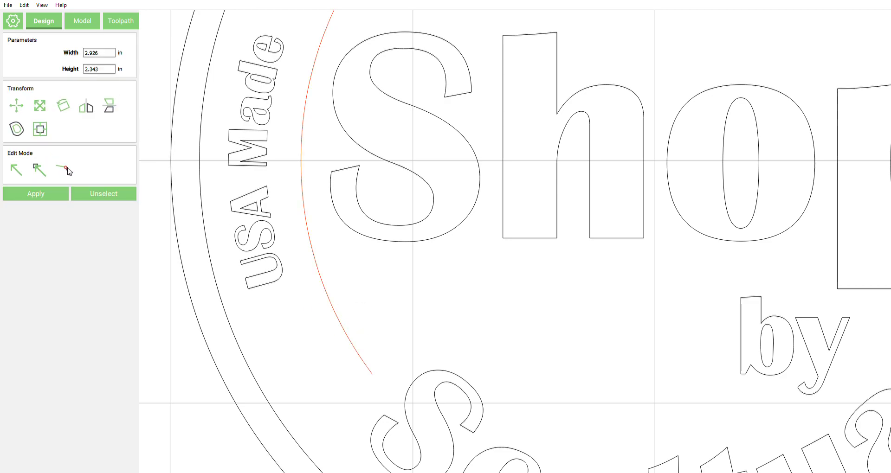
pyautogui.click(19, 130)
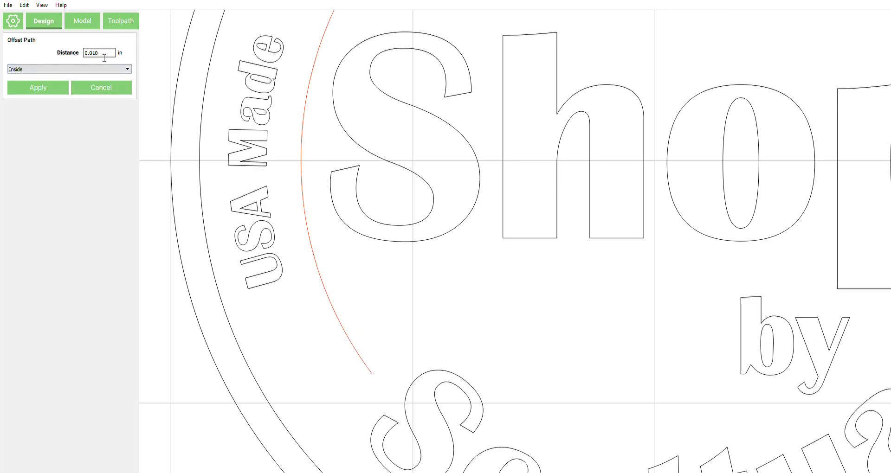
pyautogui.doubleClick(104, 54)
pyautogui.write('.025')
pyautogui.click(38, 88)
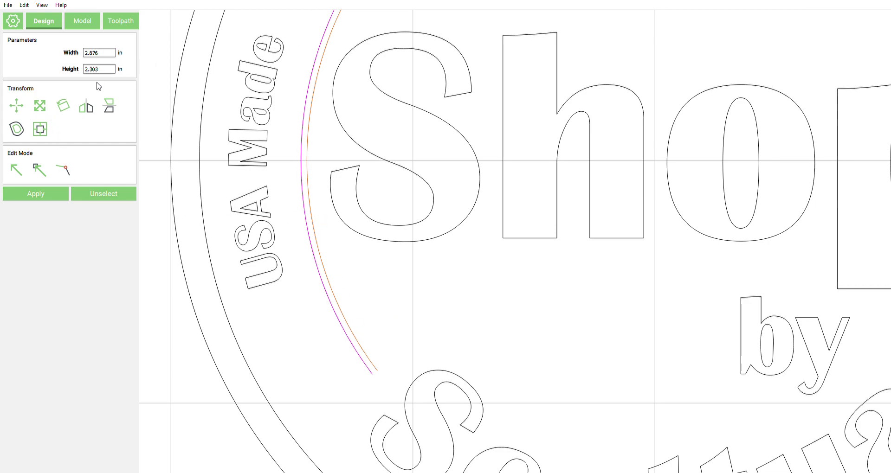
# Offset the new inner arc outward by 0.050 in
pyautogui.click(17, 133)
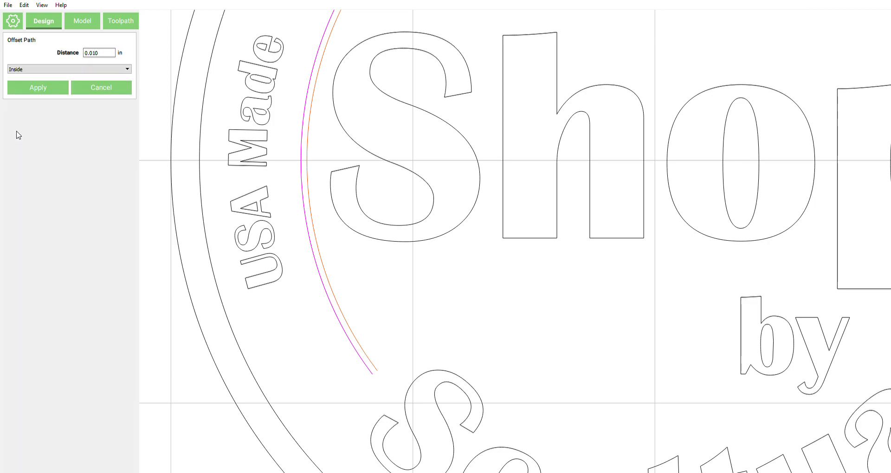
pyautogui.doubleClick(111, 57)
pyautogui.write('.0')
pyautogui.click(77, 69)
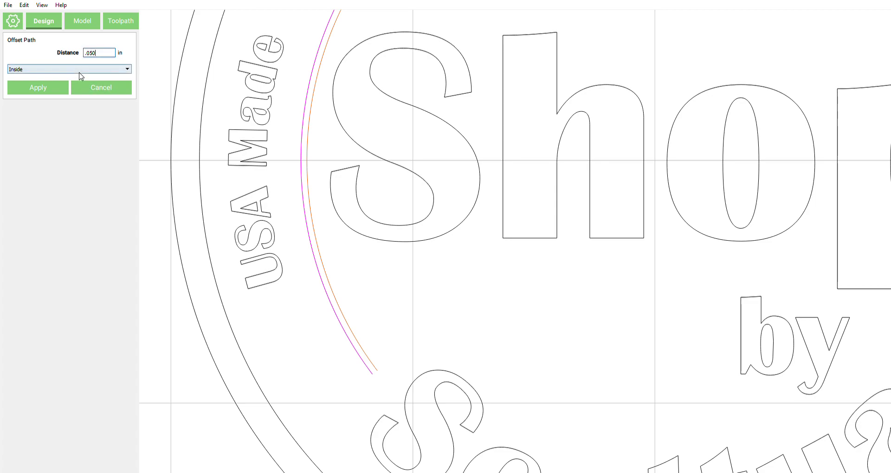
pyautogui.click(79, 82)
pyautogui.click(30, 88)
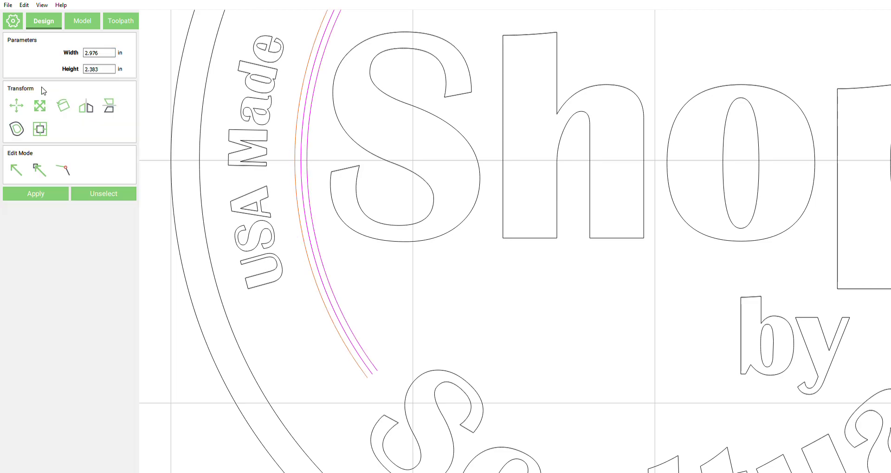
# Delete the original middle arc, keeping the inner and outer offset arcs
pyautogui.scroll(3, 344, 347)
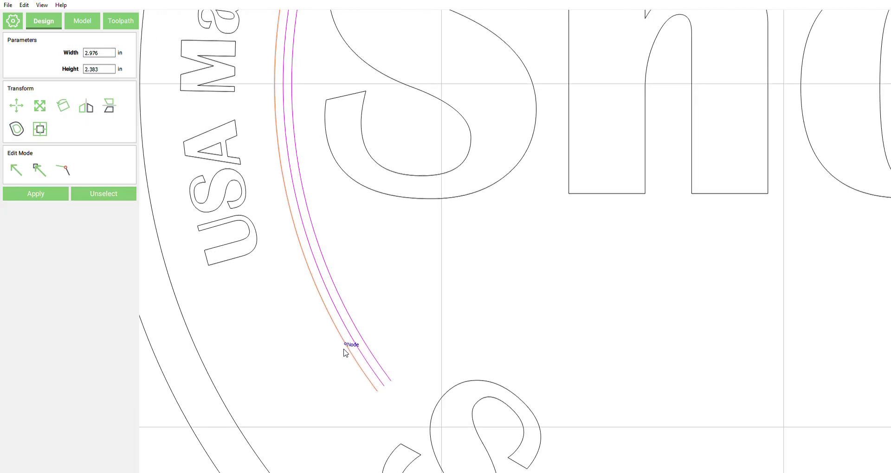
pyautogui.click(321, 343)
pyautogui.scroll(1, 336, 330)
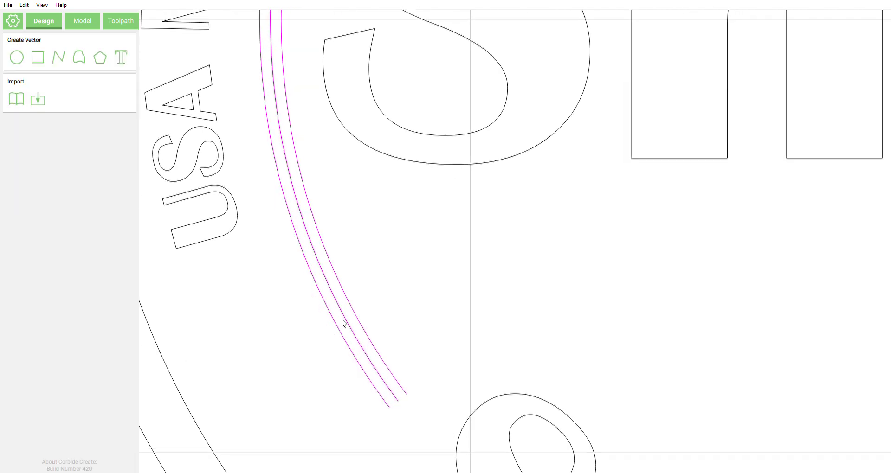
pyautogui.click(342, 321)
pyautogui.press('Delete')
pyautogui.scroll(-3, 383, 313)
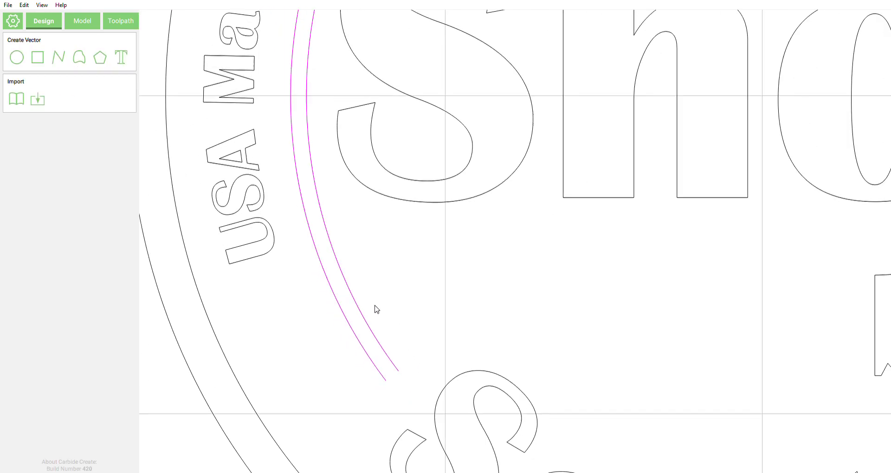
# Close the open inner and outer offset arcs, each with a straight segment between its ends
pyautogui.scroll(-2, 372, 343)
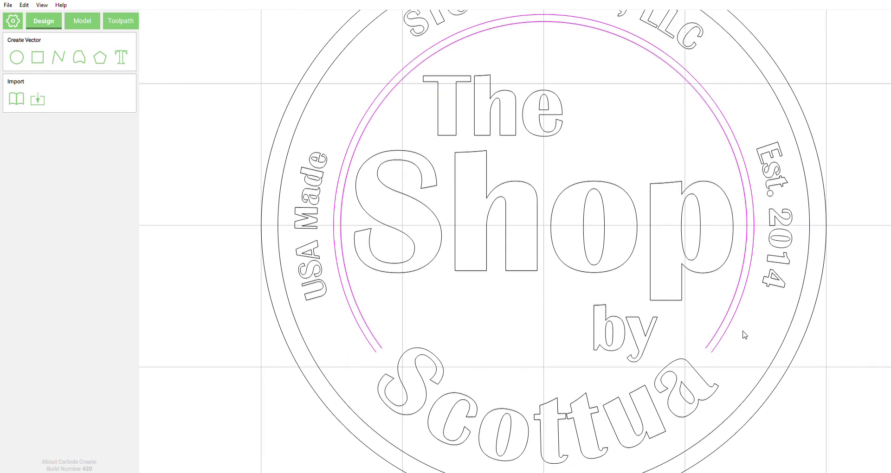
pyautogui.scroll(3, 379, 367)
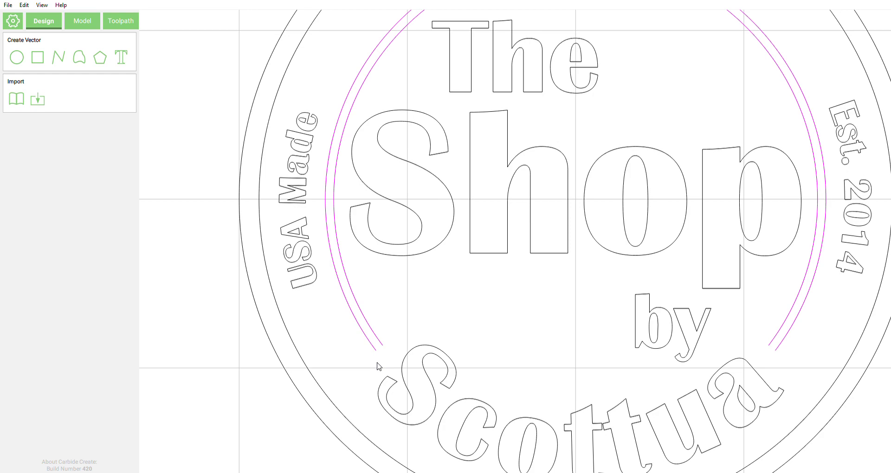
pyautogui.click(383, 338)
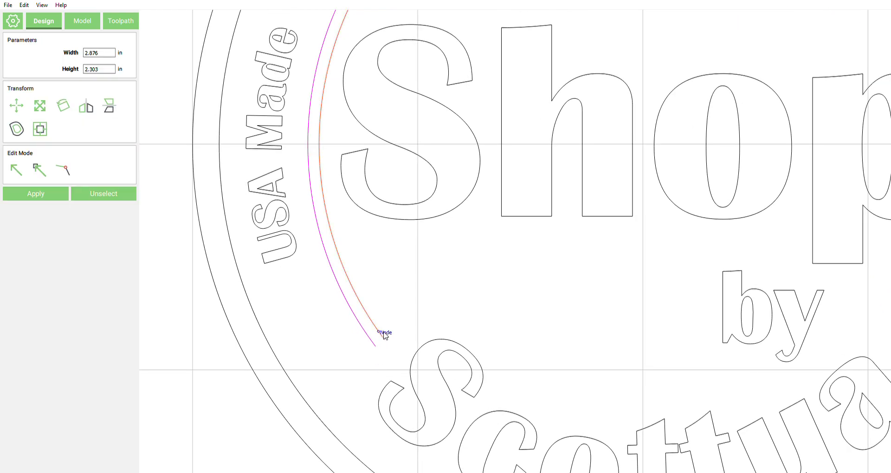
pyautogui.click(65, 173)
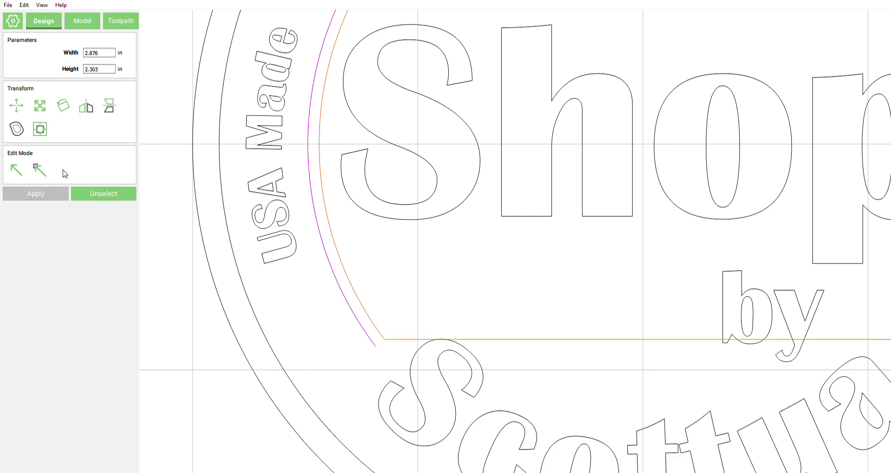
pyautogui.click(369, 342)
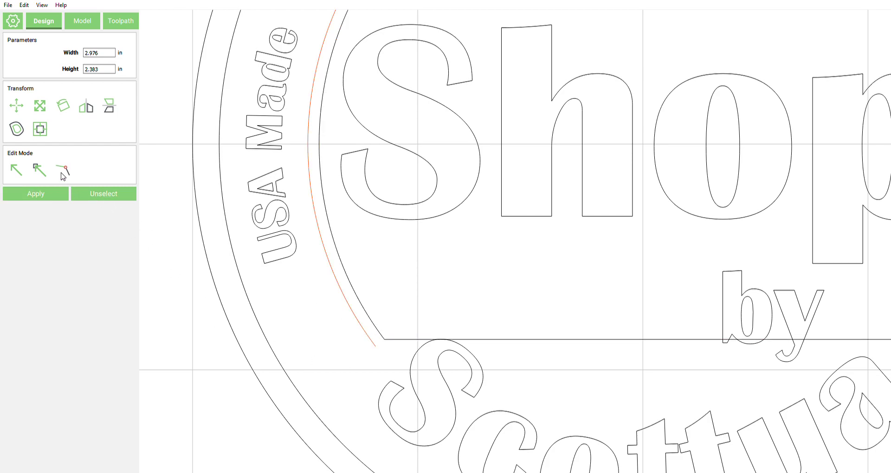
pyautogui.click(65, 175)
pyautogui.click(396, 313)
pyautogui.moveTo(396, 310); pyautogui.dragTo(306, 348)
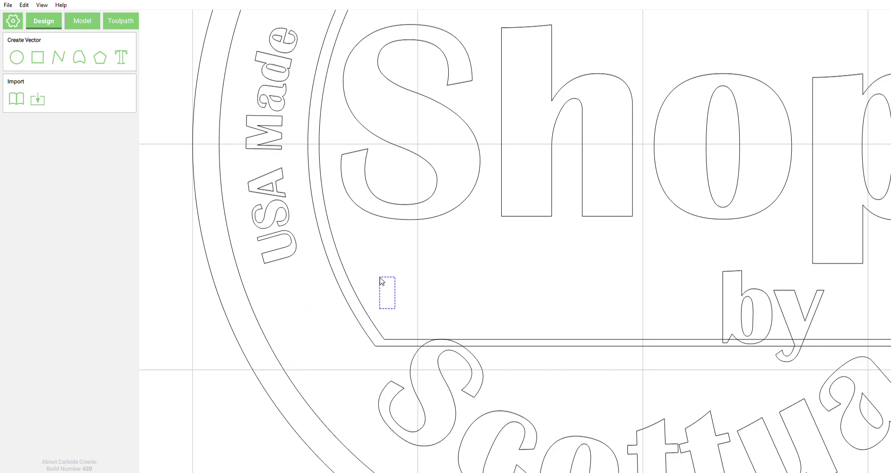
pyautogui.click(59, 55)
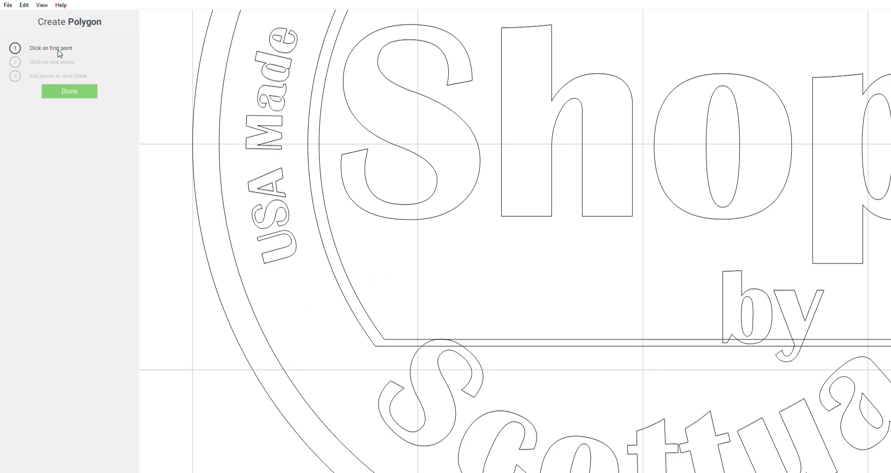
pyautogui.click(375, 346)
pyautogui.scroll(3, 376, 350)
pyautogui.scroll(1, 374, 360)
pyautogui.press('Escape')
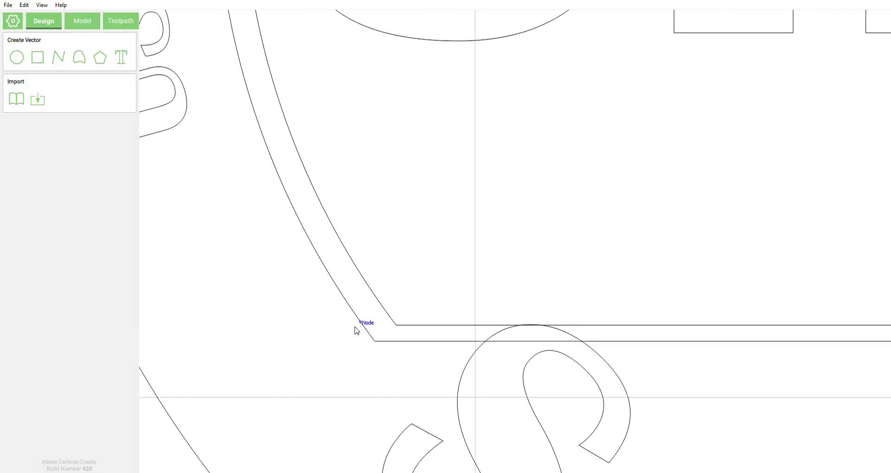
# Draw a short line joining the left lower corners of the two closed arcs and try selecting it together with both shapes
pyautogui.click(56, 63)
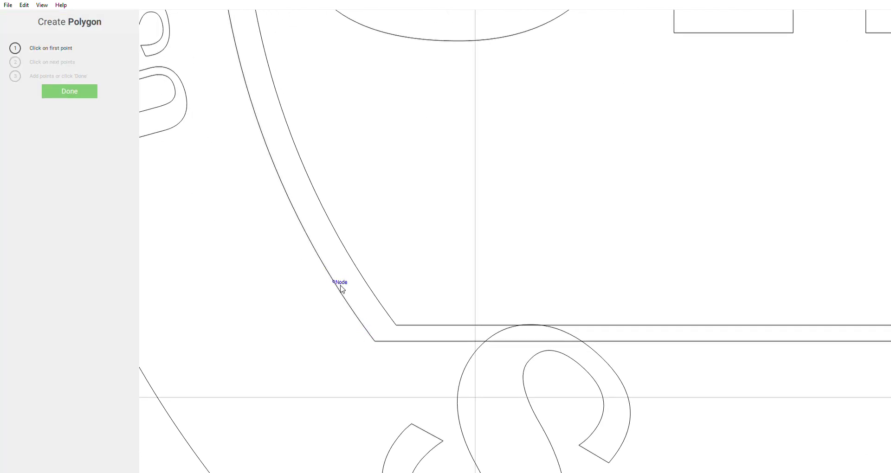
pyautogui.click(376, 342)
pyautogui.click(396, 326)
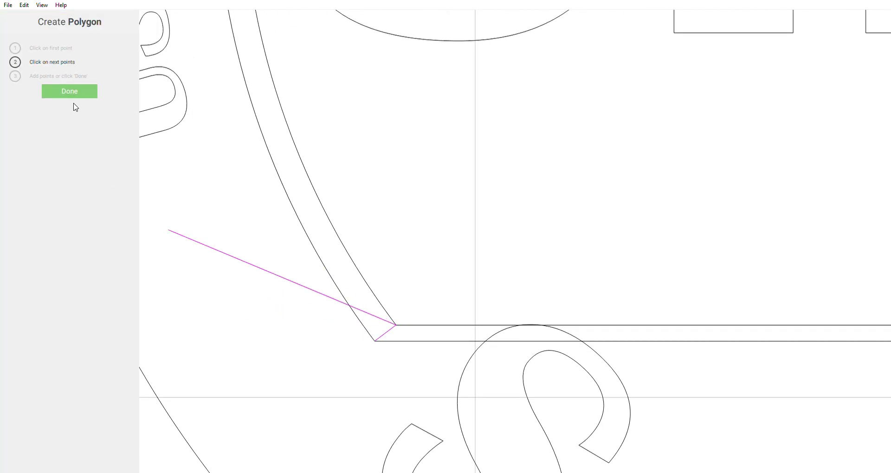
pyautogui.click(63, 91)
pyautogui.moveTo(428, 273); pyautogui.dragTo(333, 357)
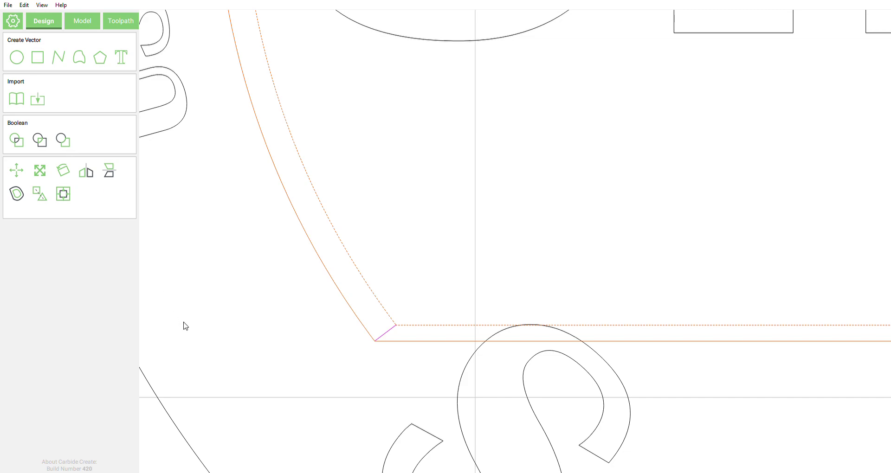
pyautogui.click(245, 349)
# Remove the short connecting line and undo the closing of both arcs
pyautogui.scroll(-5, 241, 353)
pyautogui.scroll(-2, 239, 350)
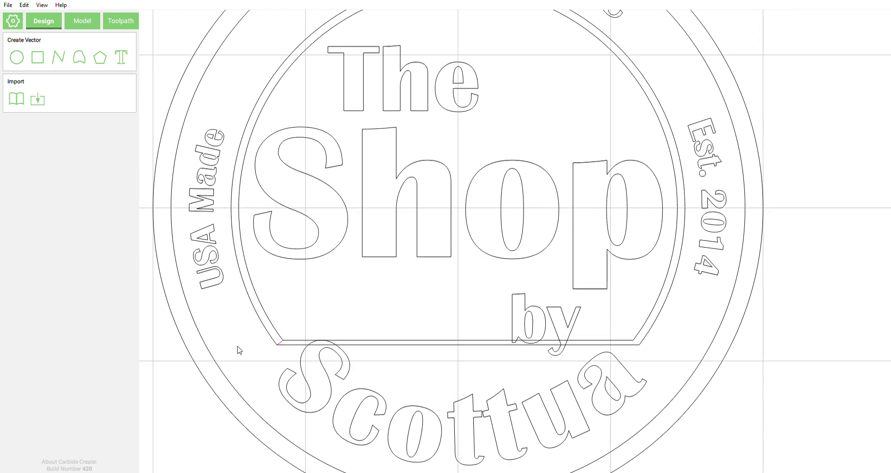
pyautogui.scroll(5, 239, 351)
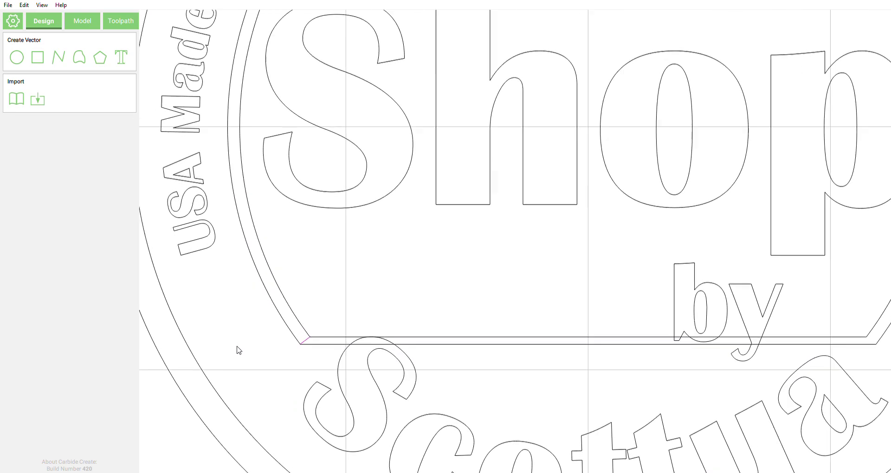
pyautogui.click(275, 356)
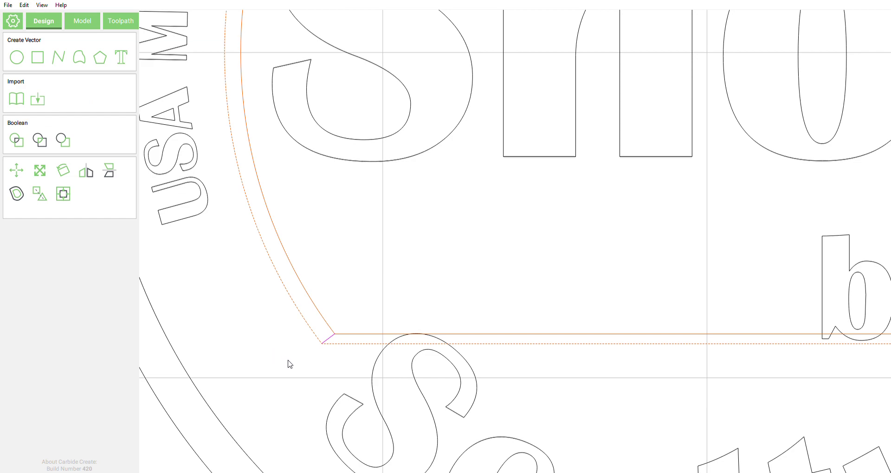
pyautogui.press('Delete')
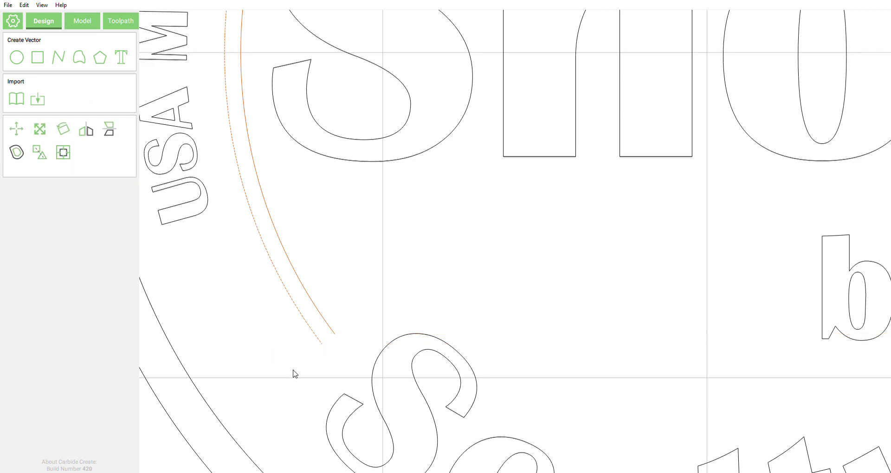
# Draw a 0.080 by 0.060 in rectangle centred on the inner arc's left end, with a corner on the outer arc's left end
pyautogui.click(380, 304)
pyautogui.click(32, 56)
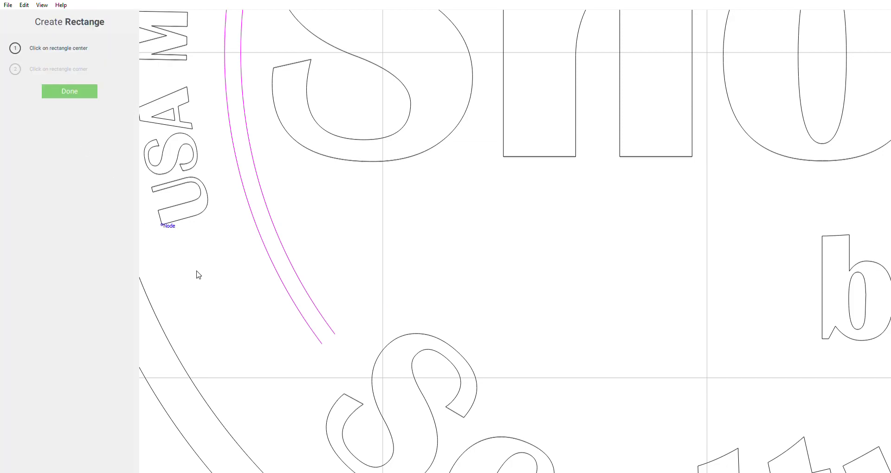
pyautogui.scroll(3, 364, 324)
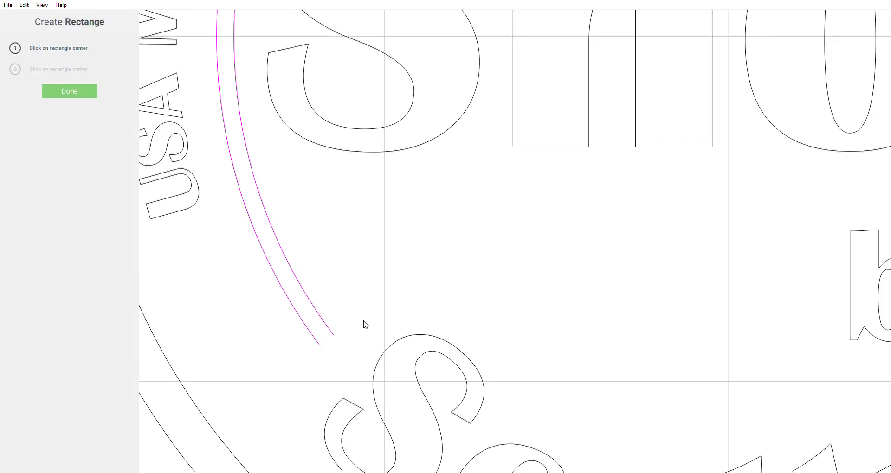
pyautogui.click(327, 340)
pyautogui.click(304, 356)
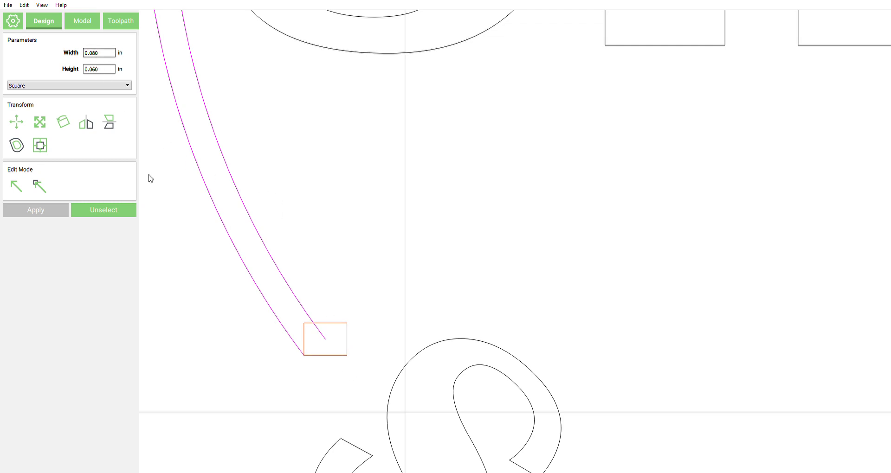
# Set the rectangle's height to 0.030 in and move it so its upper-right corner sits on the inner arc's left end
pyautogui.doubleClick(109, 75)
pyautogui.write('.030')
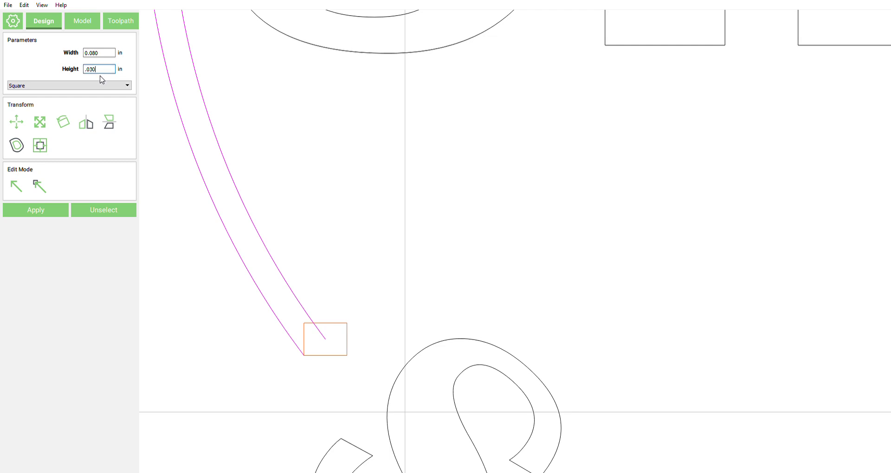
pyautogui.click(48, 207)
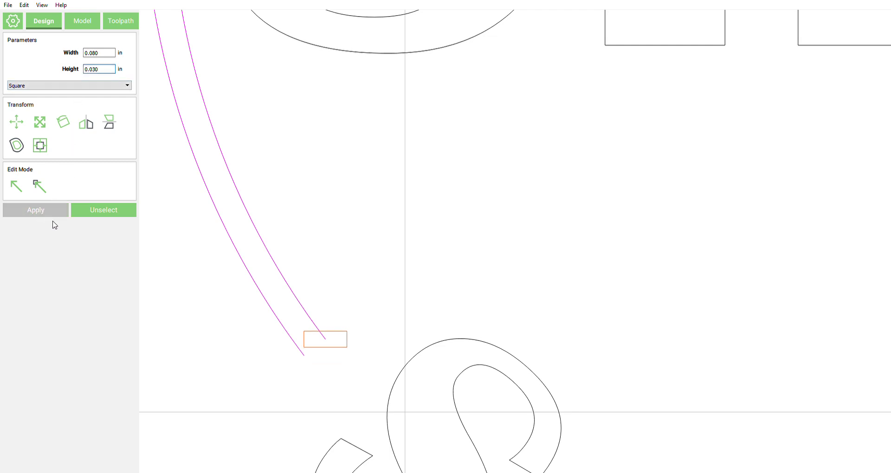
pyautogui.moveTo(346, 332); pyautogui.dragTo(331, 344)
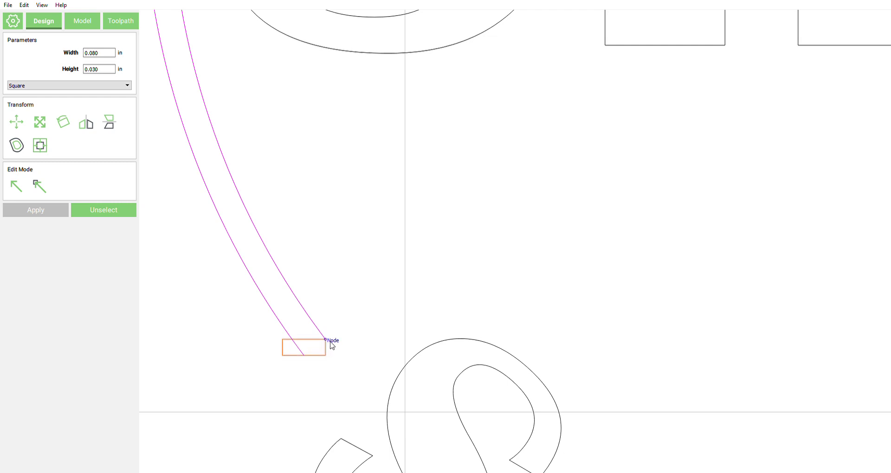
pyautogui.click(361, 281)
# Try selecting the small rectangle together with both open arcs at the left end of the band
pyautogui.scroll(1, 364, 283)
pyautogui.scroll(-1, 360, 316)
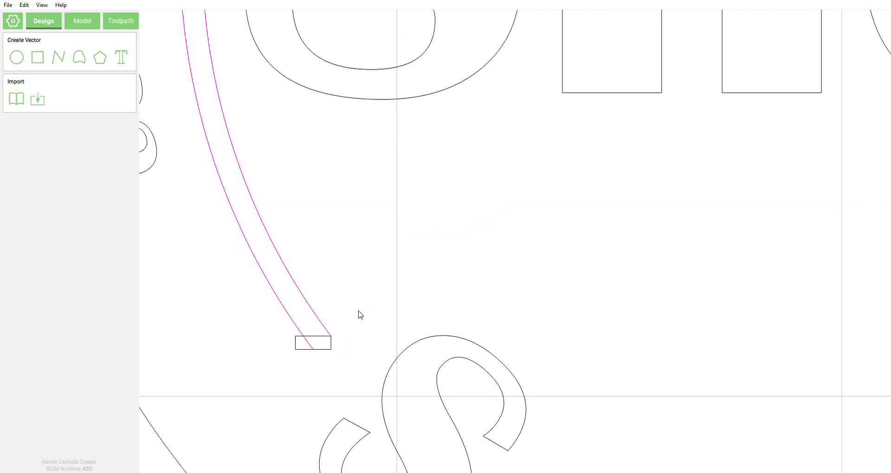
pyautogui.moveTo(362, 291); pyautogui.dragTo(264, 369)
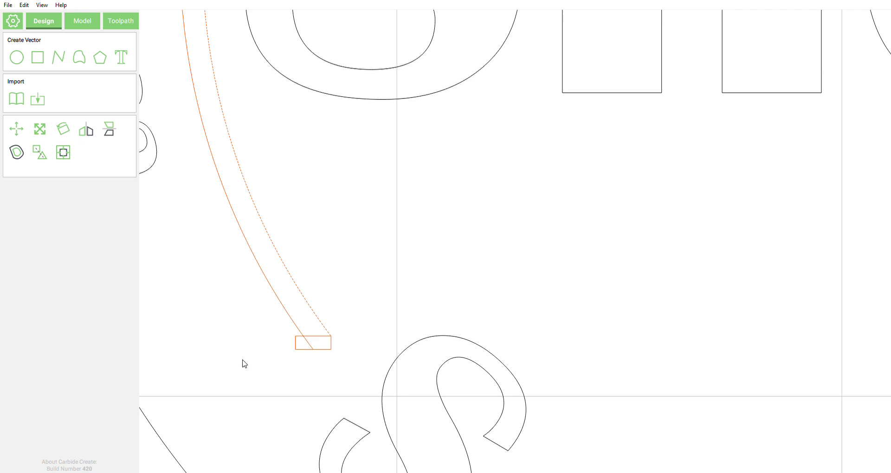
pyautogui.click(416, 259)
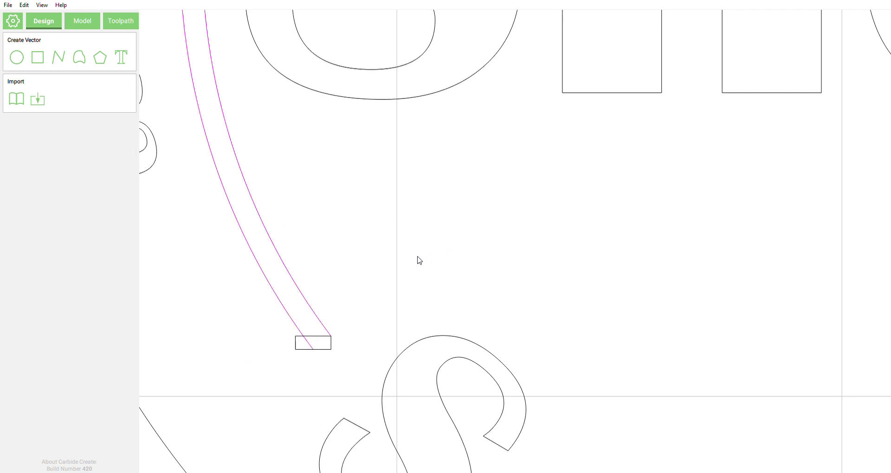
# Close the inner and outer open arcs into complete shapes
pyautogui.scroll(-3, 411, 263)
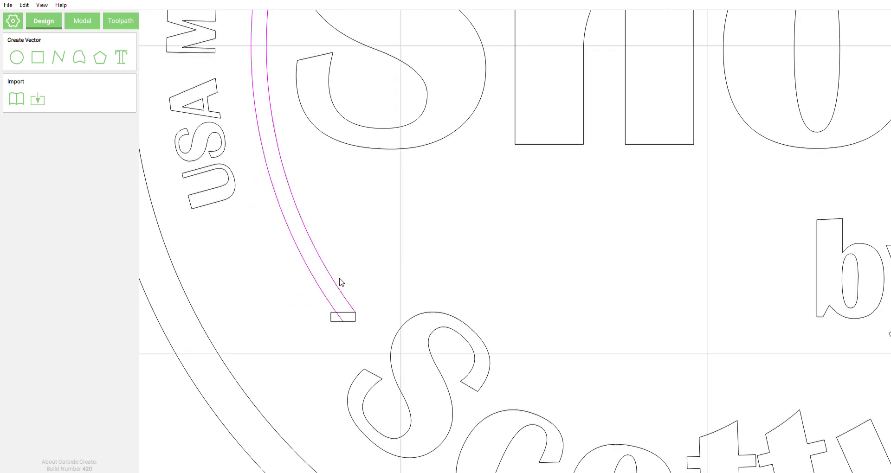
pyautogui.click(343, 290)
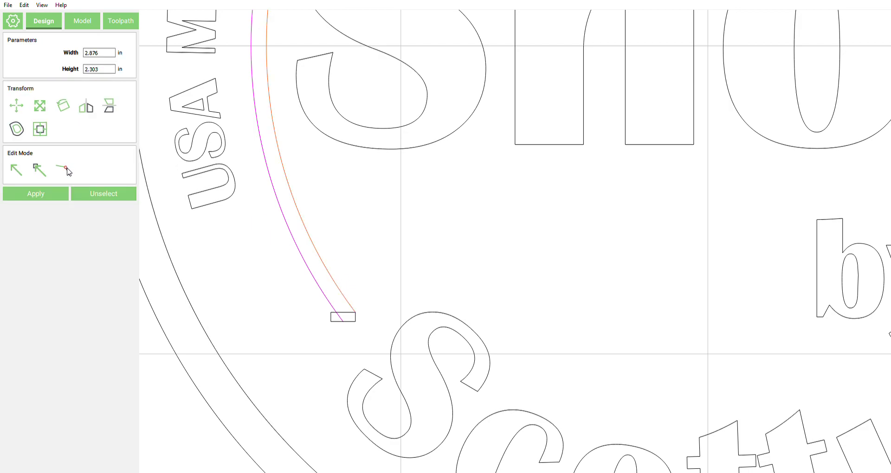
pyautogui.click(65, 170)
pyautogui.click(317, 290)
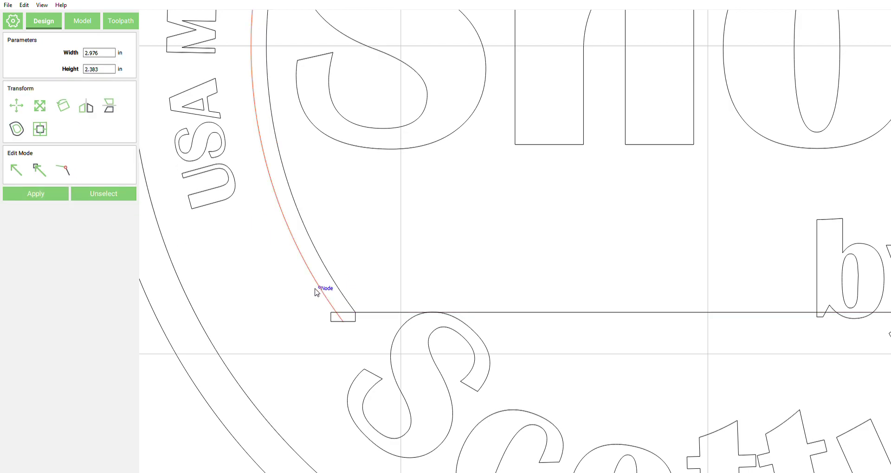
pyautogui.click(58, 193)
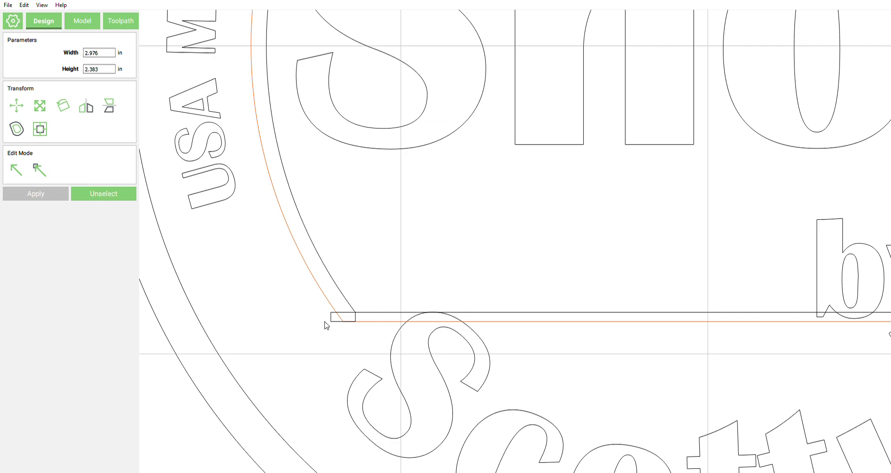
pyautogui.click(315, 348)
# Try subtracting the outer closed arc from the small rectangle at the left end, and undo the subtraction
pyautogui.scroll(-3, 302, 348)
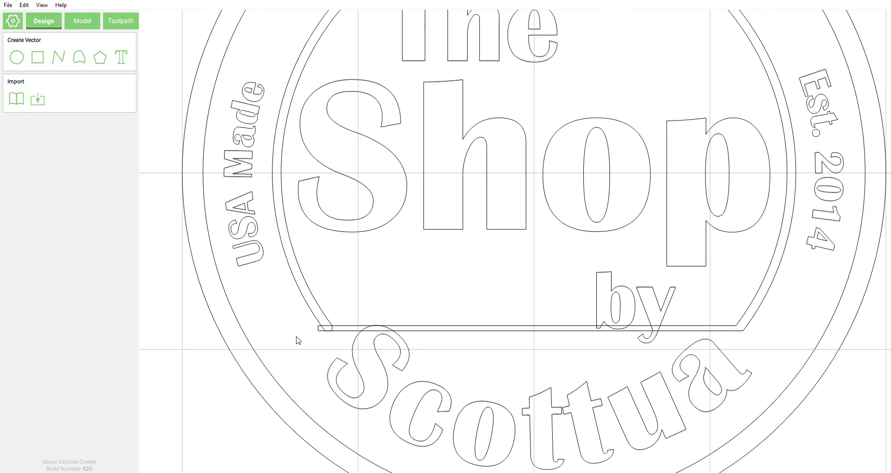
pyautogui.scroll(5, 298, 341)
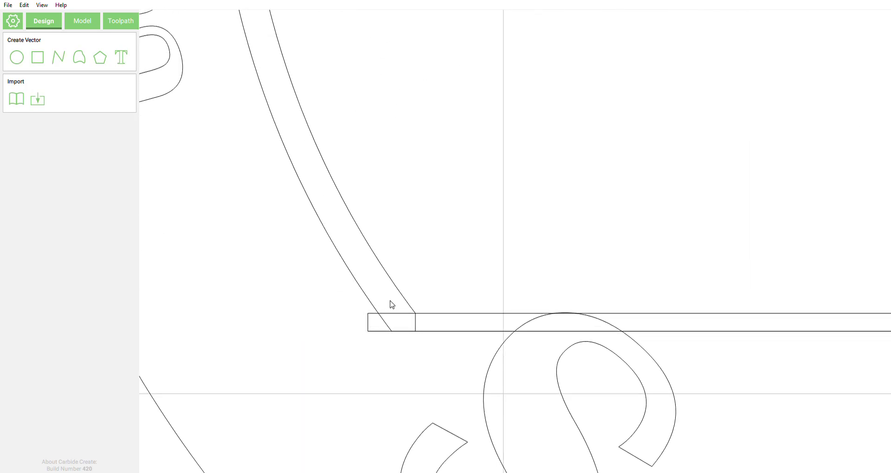
pyautogui.moveTo(391, 302); pyautogui.dragTo(356, 367)
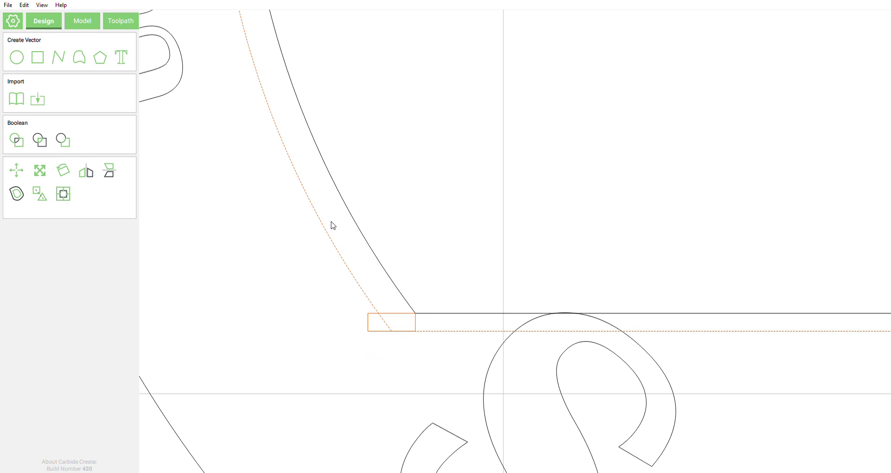
pyautogui.click(63, 141)
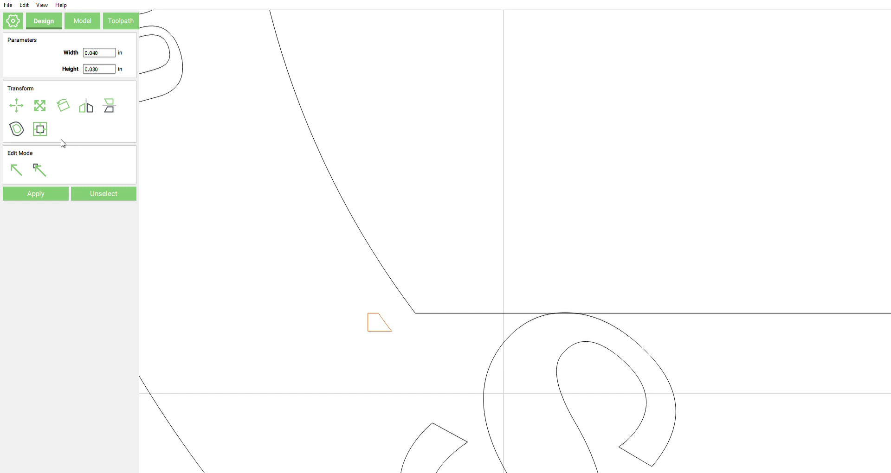
pyautogui.hotkey('ctrl', 'z')
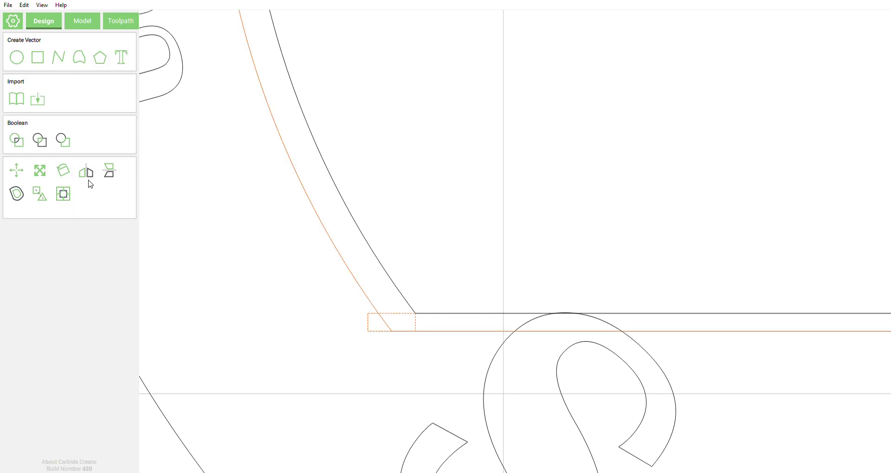
pyautogui.click(312, 322)
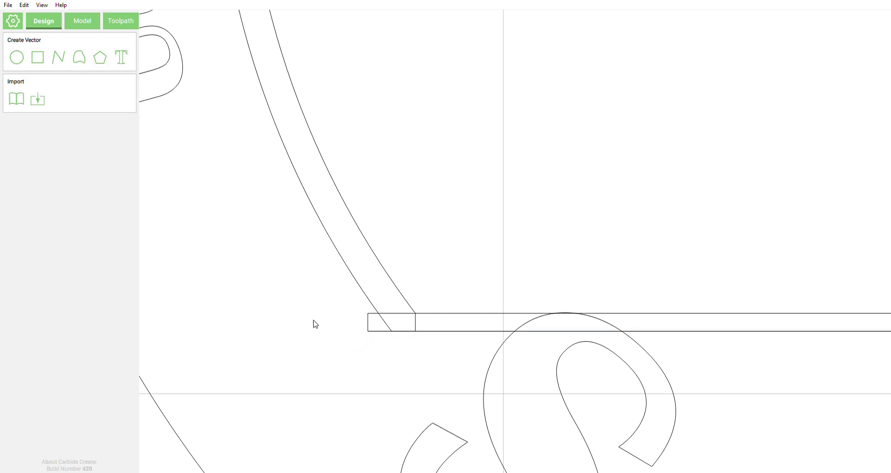
# Subtract the small rectangle from the outer closed arc at its left end
pyautogui.moveTo(382, 304); pyautogui.dragTo(351, 354)
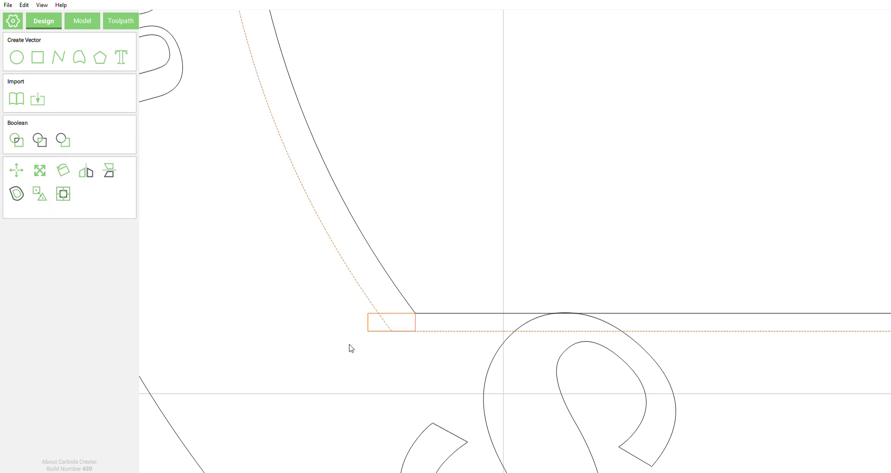
pyautogui.click(374, 331)
pyautogui.keyDown('shift'); pyautogui.click(375, 331); pyautogui.keyUp('shift')
pyautogui.click(69, 144)
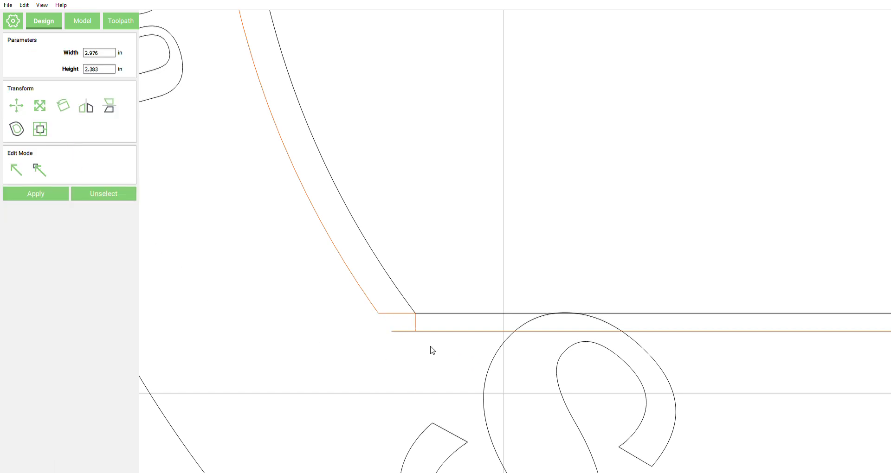
# Draw a 0.080 by 0.060 in rectangle centred on the inner arc's right end, with a corner on the outer arc's right end
pyautogui.scroll(-5, 260, 357)
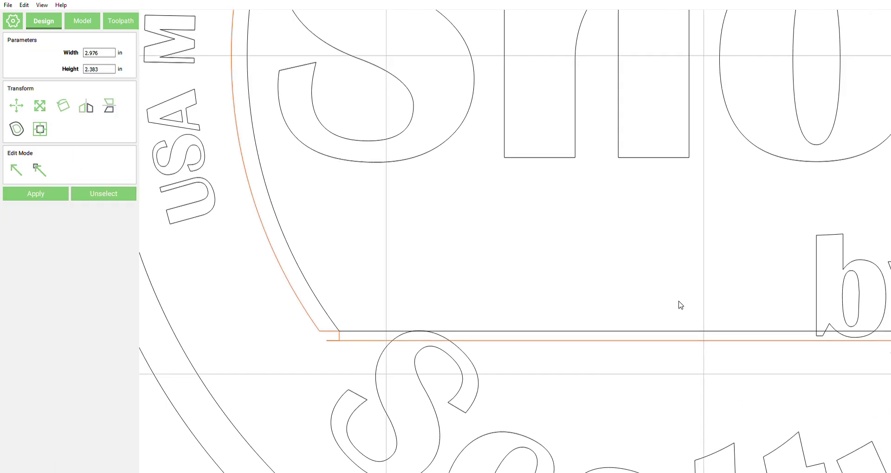
pyautogui.moveTo(681, 304); pyautogui.dragTo(223, 226, button='middle')
pyautogui.scroll(2, 222, 226)
pyautogui.scroll(-1, 710, 305)
pyautogui.scroll(3, 621, 293)
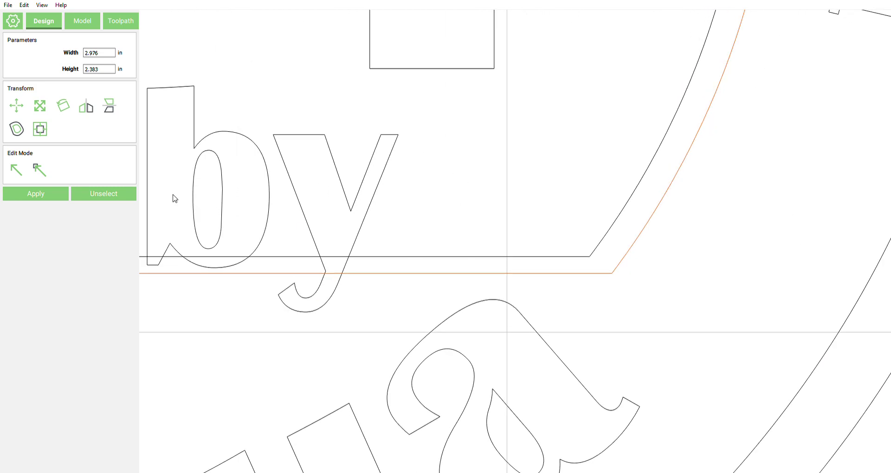
pyautogui.click(103, 195)
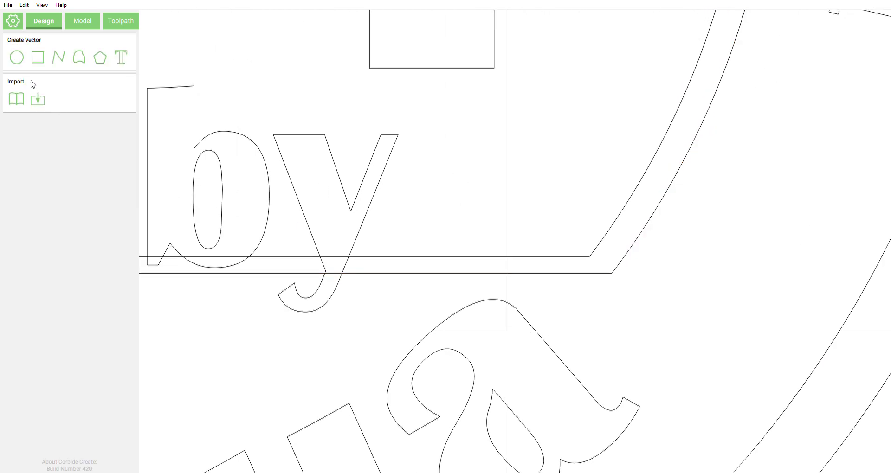
pyautogui.click(37, 62)
pyautogui.click(590, 257)
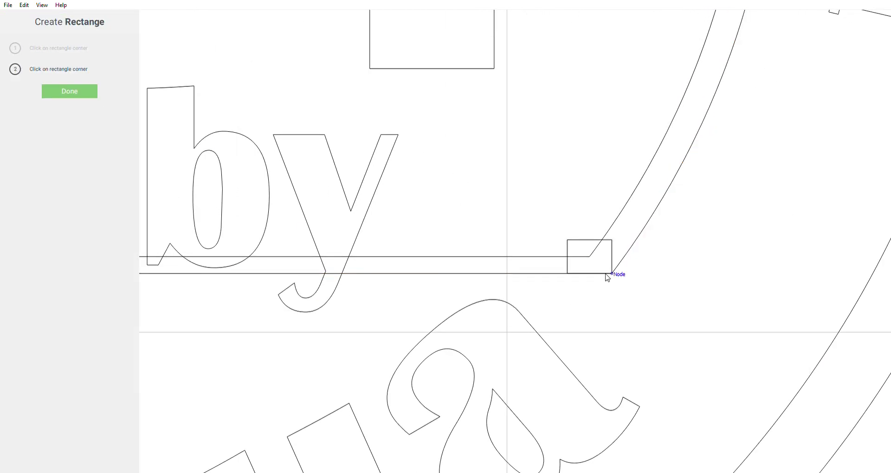
pyautogui.click(613, 274)
# Set the rectangle's height to 0.030 in and move it so its upper-left corner sits on the inner arc's right end
pyautogui.doubleClick(111, 70)
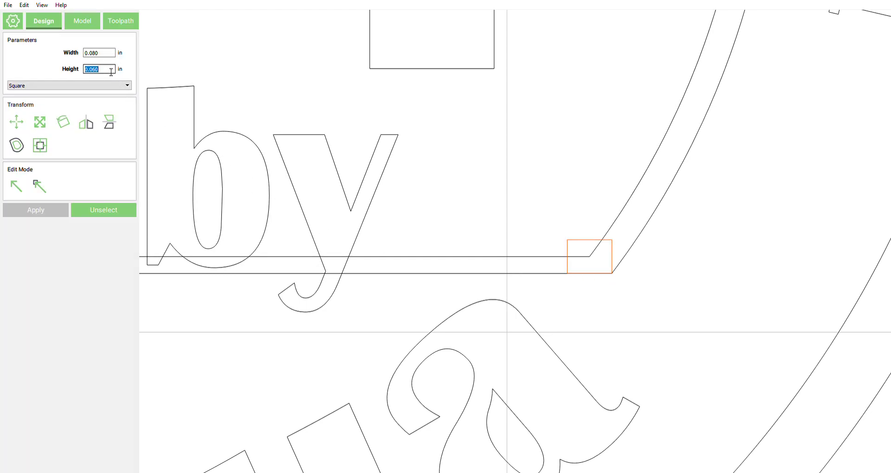
pyautogui.write('.03')
pyautogui.press('Return')
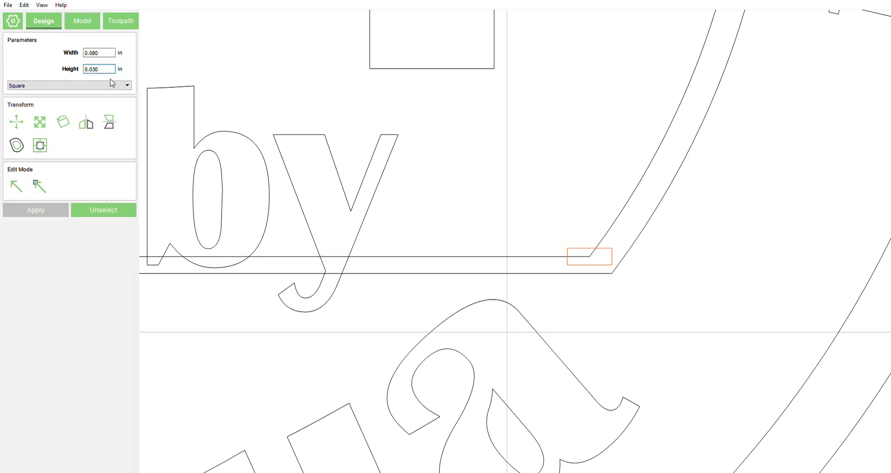
pyautogui.moveTo(570, 248); pyautogui.dragTo(583, 256)
pyautogui.click(712, 284)
# Subtract the small rectangle from the outer closed arc at its right end
pyautogui.moveTo(674, 253); pyautogui.dragTo(615, 294)
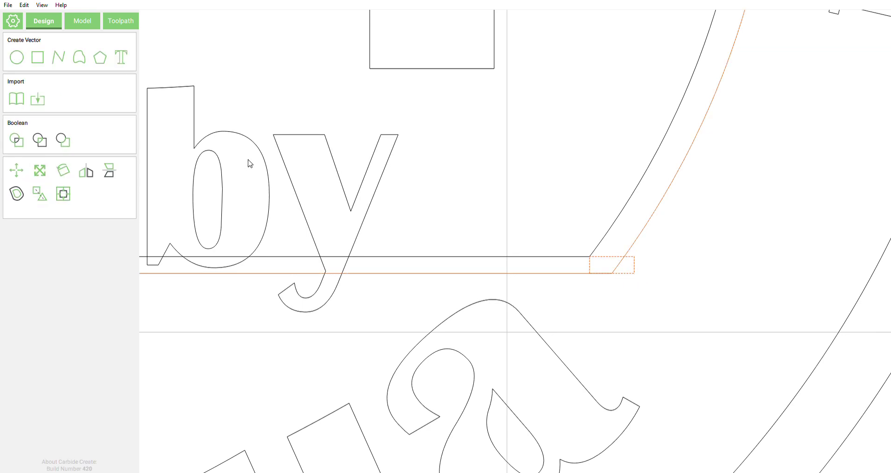
pyautogui.click(65, 141)
pyautogui.click(664, 308)
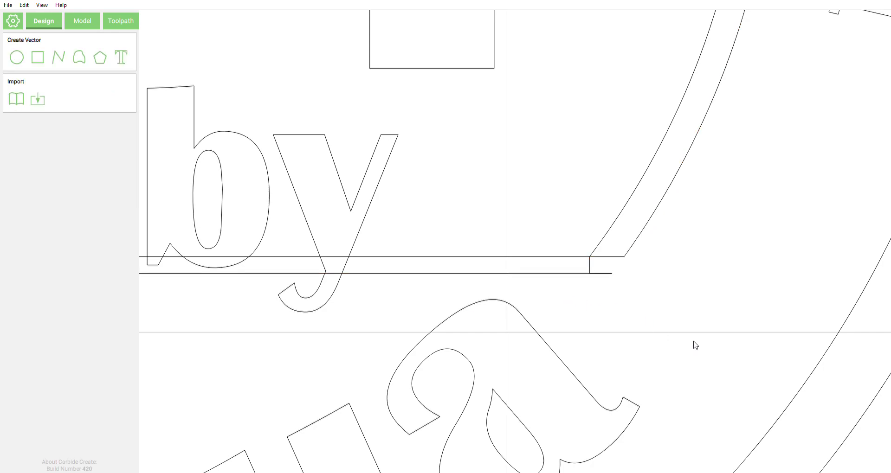
# Try subtracting the inner closed arc from the notched outer shape, and undo the subtraction
pyautogui.scroll(-5, 695, 346)
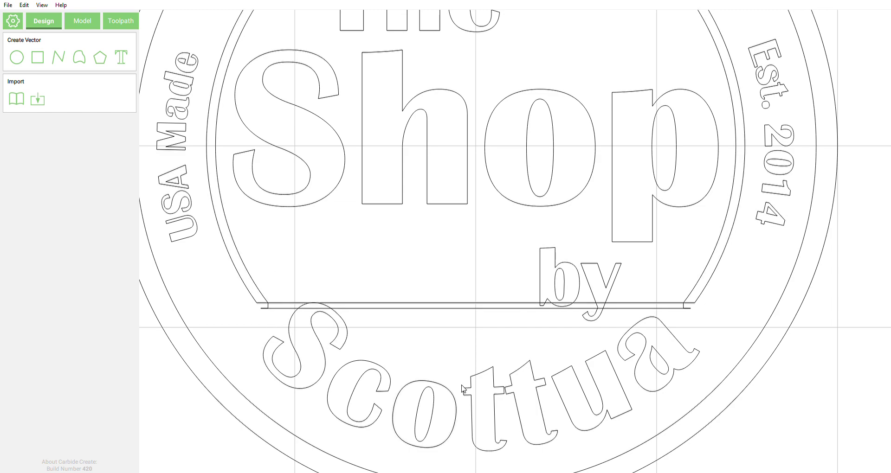
pyautogui.moveTo(271, 291); pyautogui.dragTo(230, 325)
pyautogui.click(64, 143)
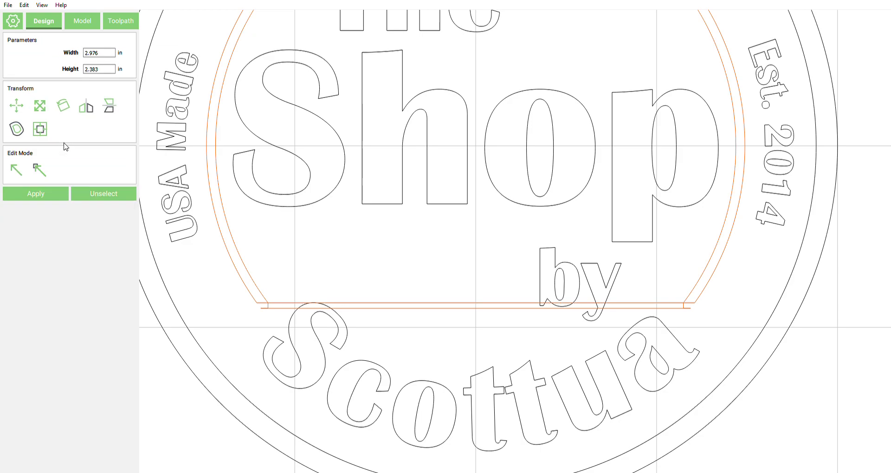
pyautogui.click(120, 195)
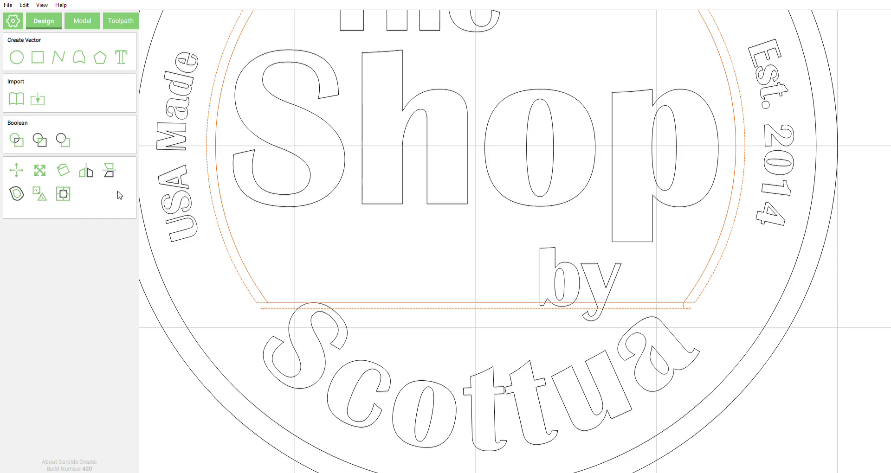
pyautogui.click(331, 254)
# Move the outer shape's two leftover lower nodes at the left end onto the inner arc's left corner
pyautogui.scroll(2, 260, 327)
pyautogui.scroll(4, 269, 292)
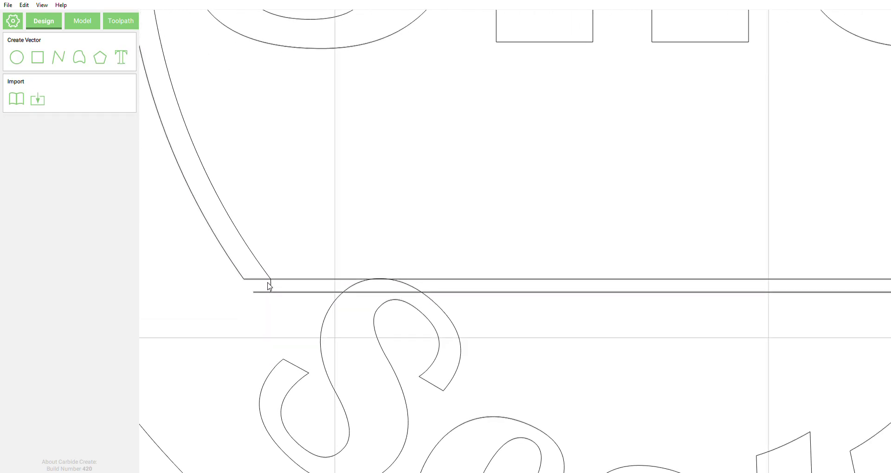
pyautogui.click(273, 297)
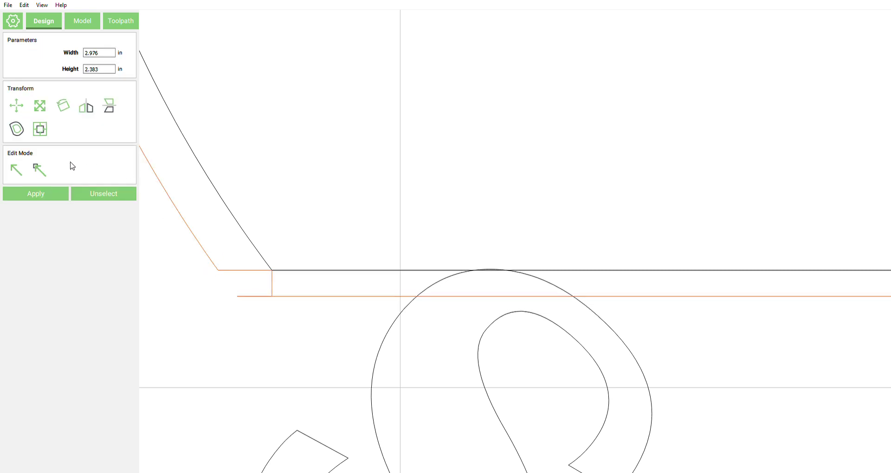
pyautogui.click(40, 170)
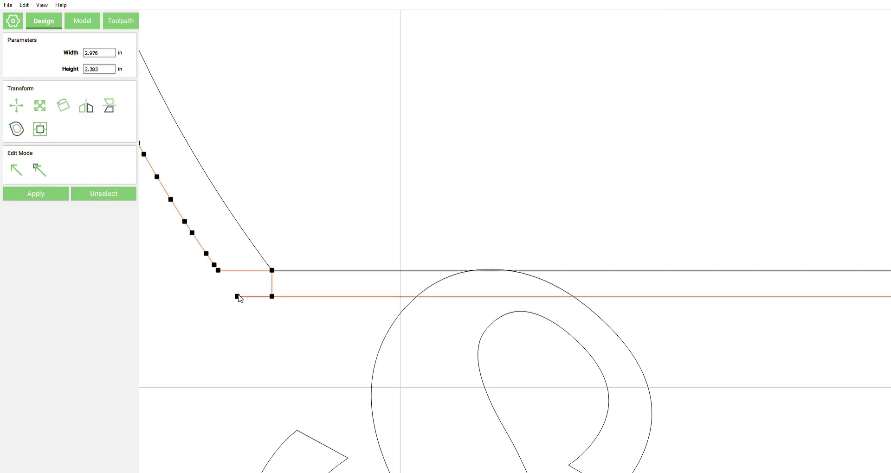
pyautogui.moveTo(240, 299)
pyautogui.mouseDown()
pyautogui.moveTo(272, 277)
pyautogui.moveTo(246, 300)
pyautogui.mouseUp()
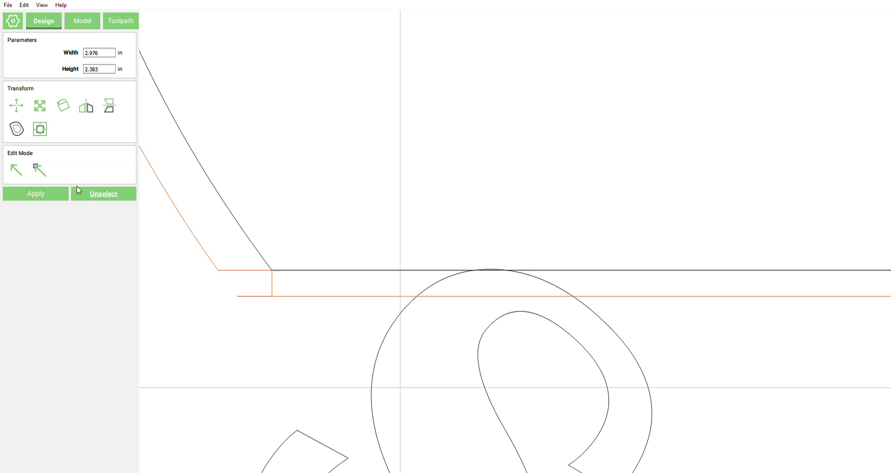
pyautogui.click(45, 173)
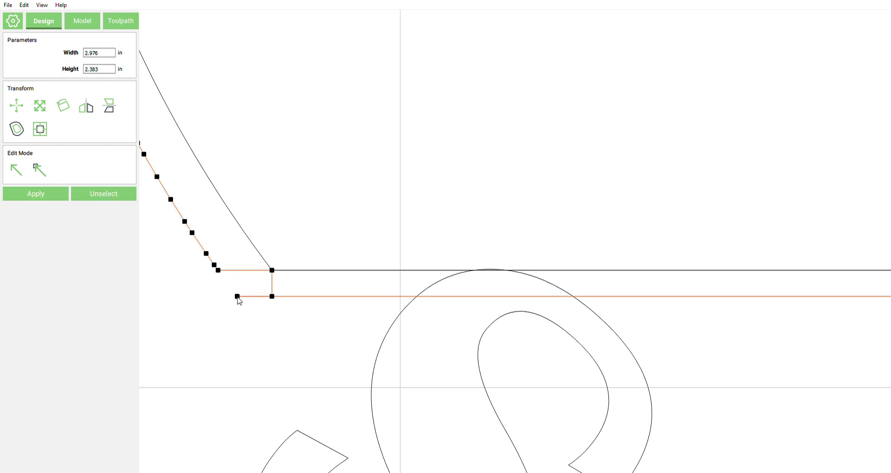
pyautogui.moveTo(237, 297); pyautogui.dragTo(273, 270)
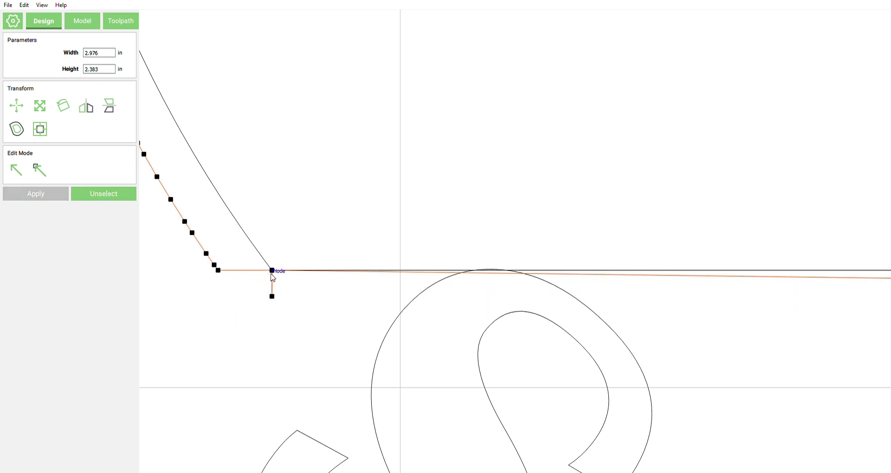
pyautogui.moveTo(272, 296); pyautogui.dragTo(274, 270)
# Move the outer shape's two leftover lower nodes at the right end onto the inner arc's right corner
pyautogui.scroll(-2, 206, 304)
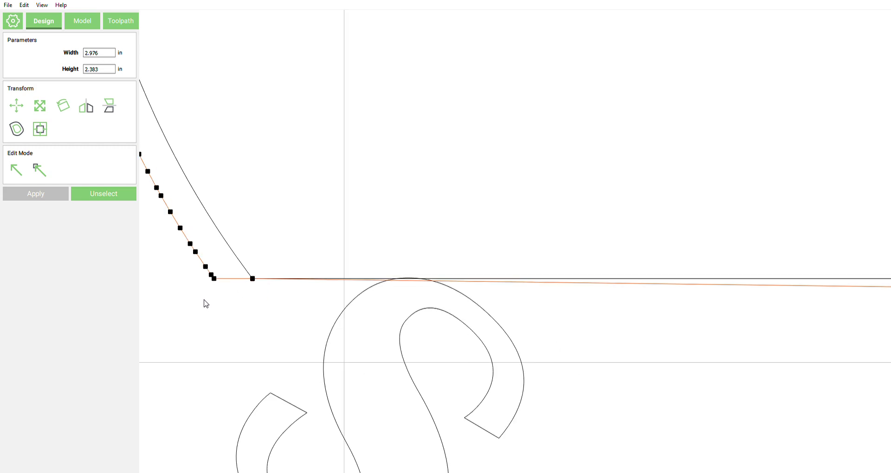
pyautogui.scroll(-3, 206, 304)
pyautogui.scroll(4, 821, 291)
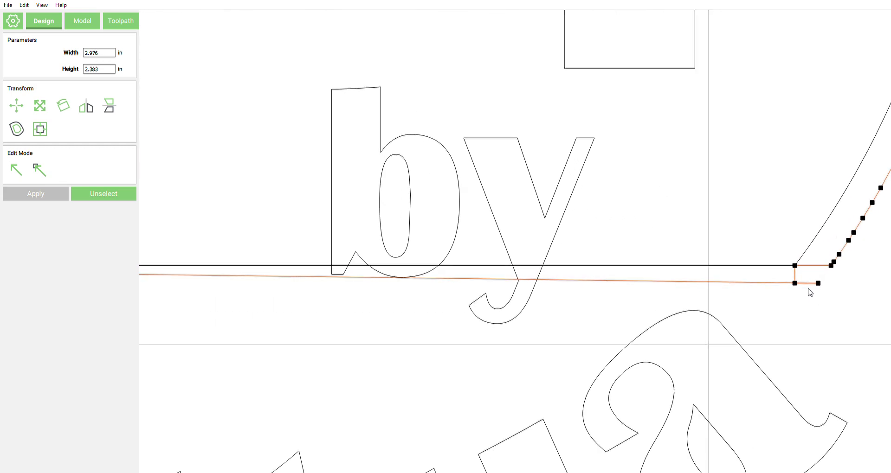
pyautogui.scroll(2, 810, 294)
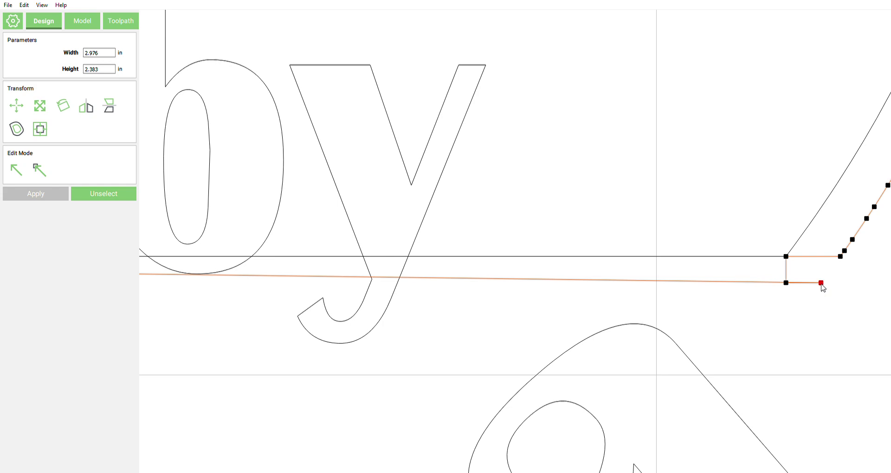
pyautogui.click(788, 257)
pyautogui.moveTo(821, 283); pyautogui.dragTo(792, 262)
pyautogui.scroll(-6, 806, 303)
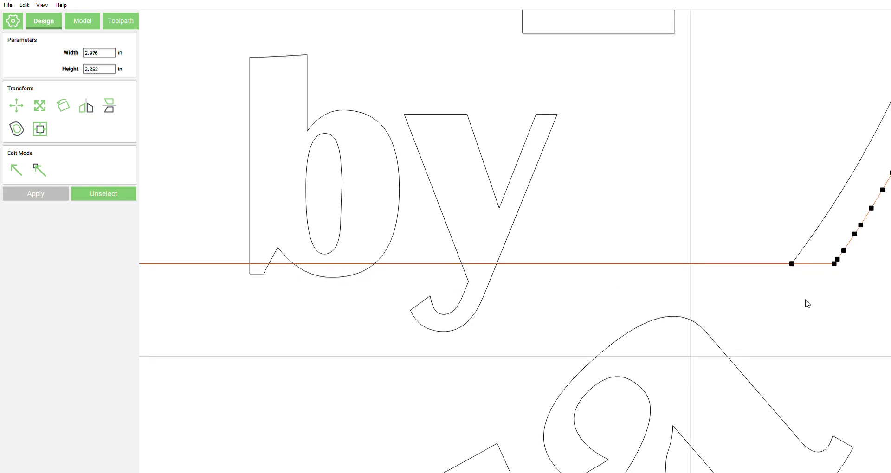
# Select both closed arc shapes and subtract the inner one from the outer one, leaving an open-bottomed band around the text
pyautogui.scroll(-1, 857, 347)
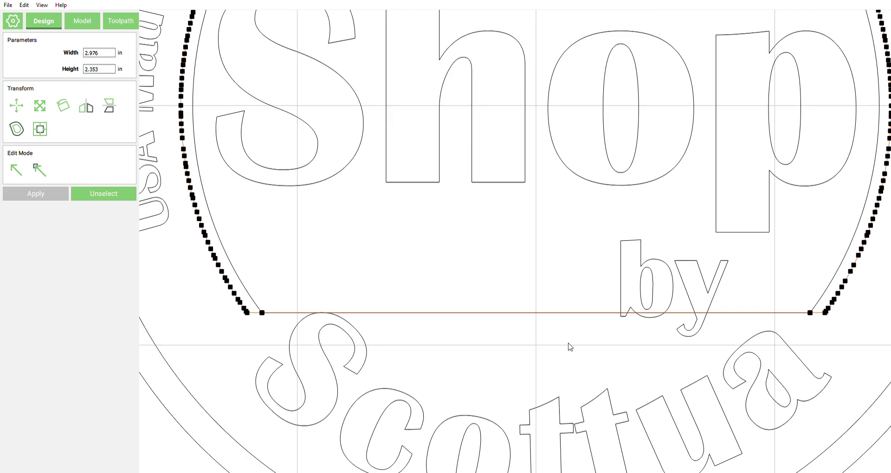
pyautogui.scroll(4, 229, 304)
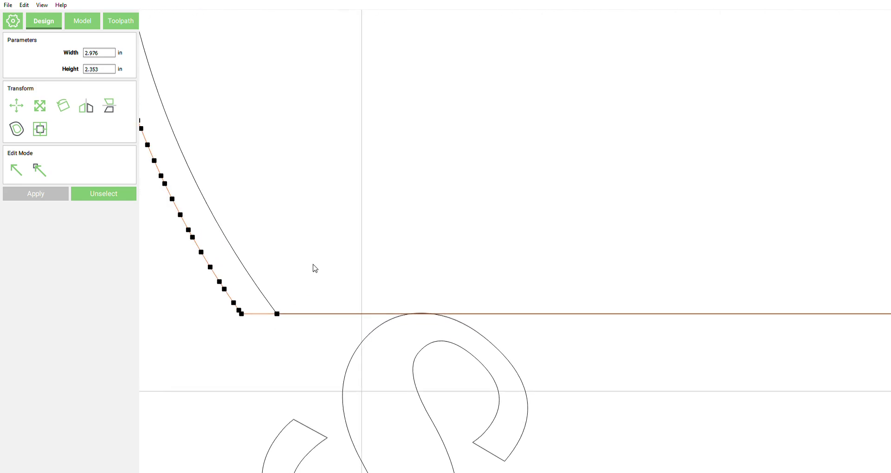
pyautogui.moveTo(323, 242); pyautogui.dragTo(195, 341)
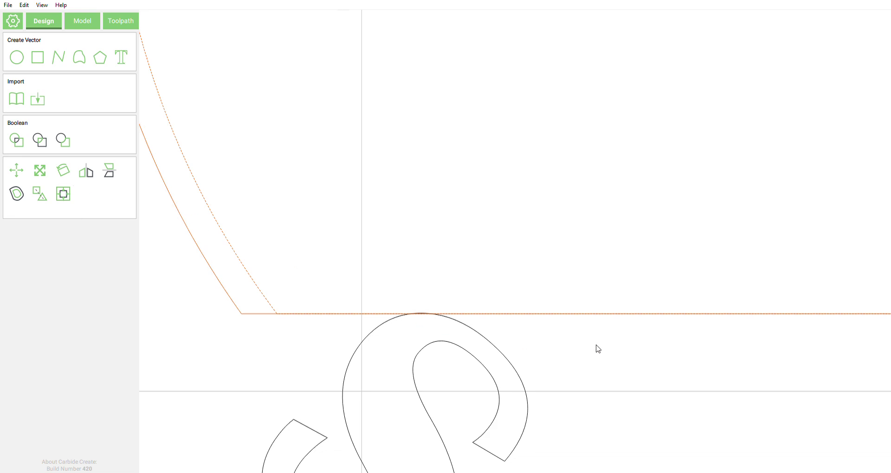
pyautogui.click(69, 146)
pyautogui.scroll(-5, 245, 262)
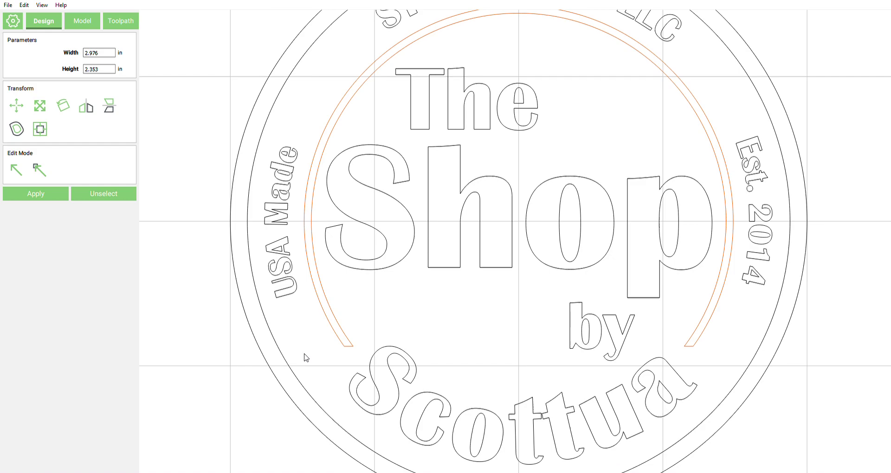
pyautogui.scroll(-3, 307, 358)
pyautogui.scroll(1, 484, 344)
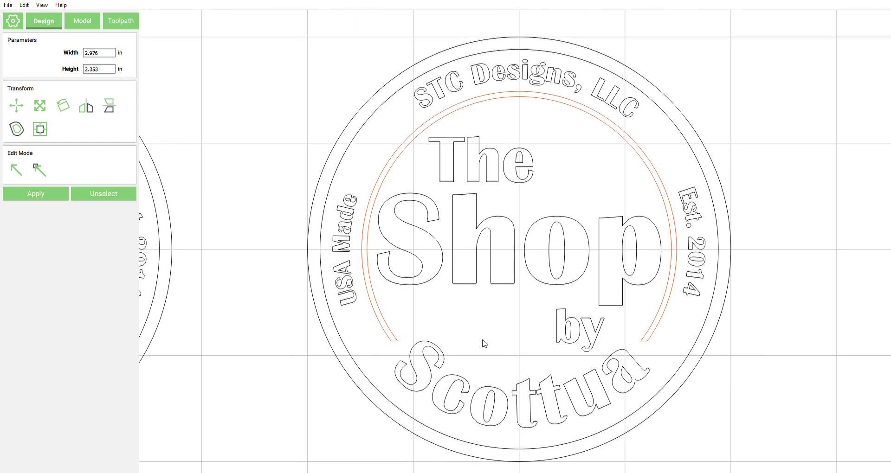
pyautogui.scroll(-2, 484, 344)
pyautogui.scroll(-1, 394, 374)
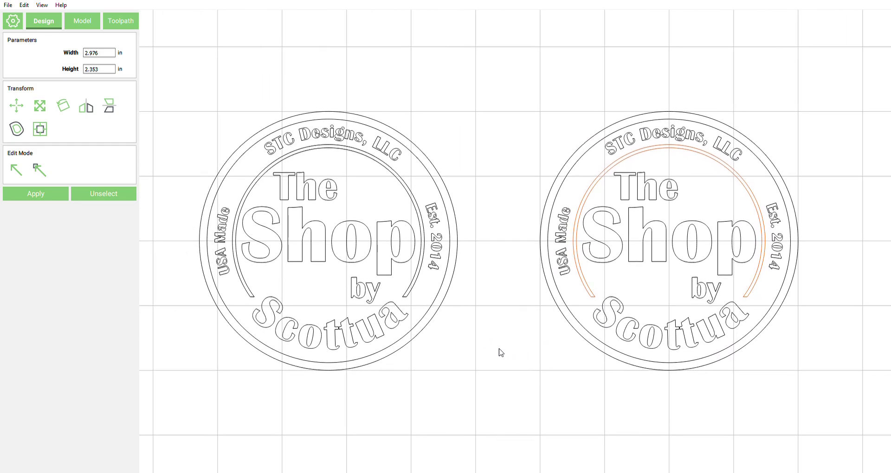